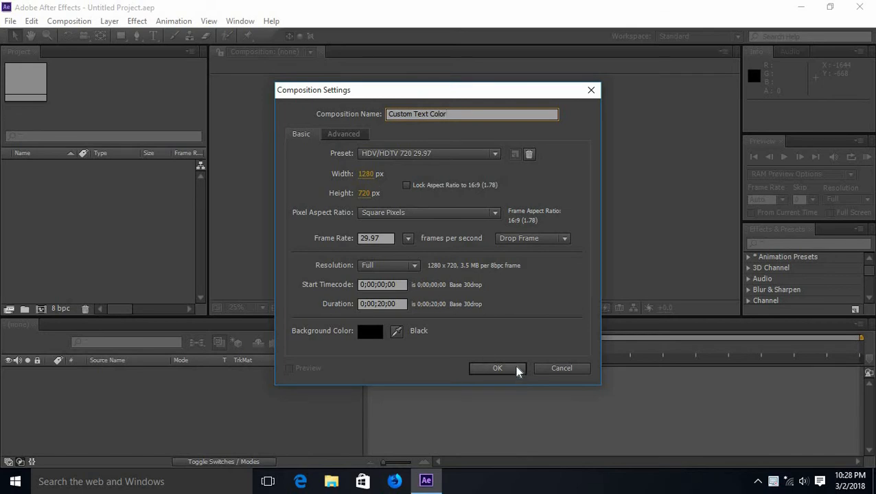
Step: Create the 1280 x 720, 29.97 fps Custom Text Color composition and add a composition-sized white solid to it
click(497, 368)
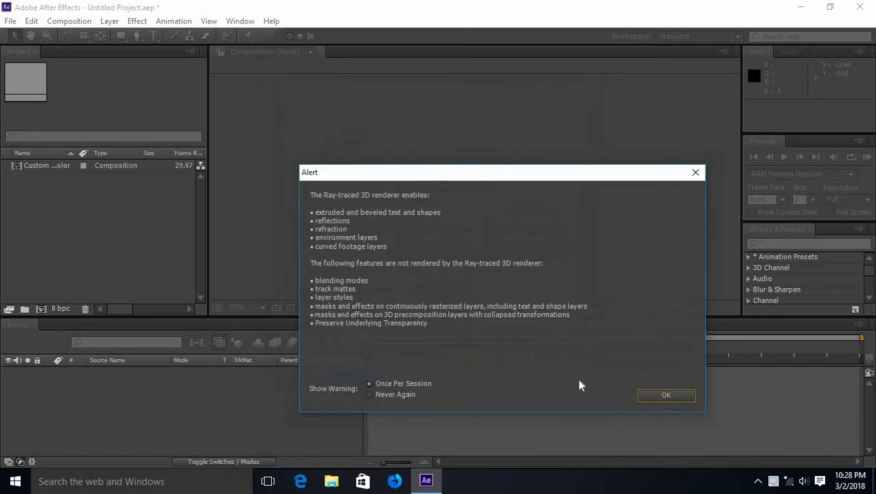
click(665, 396)
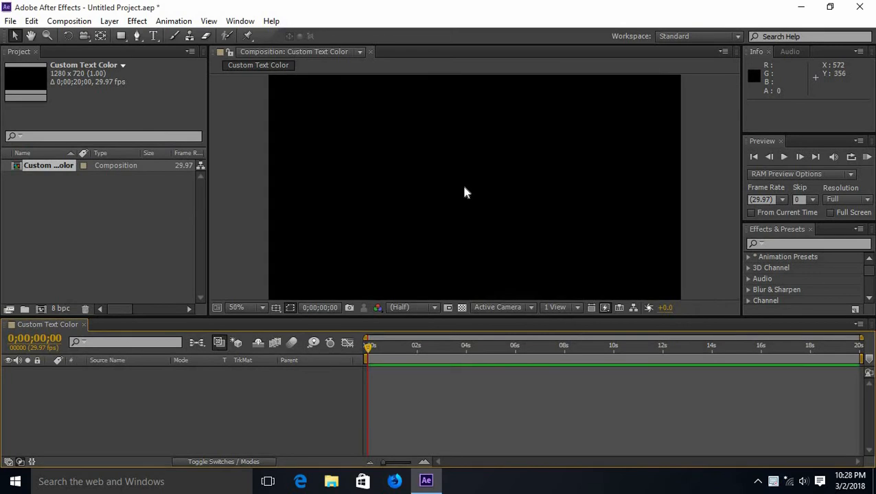
right_click(137, 397)
mouse_move(233, 266)
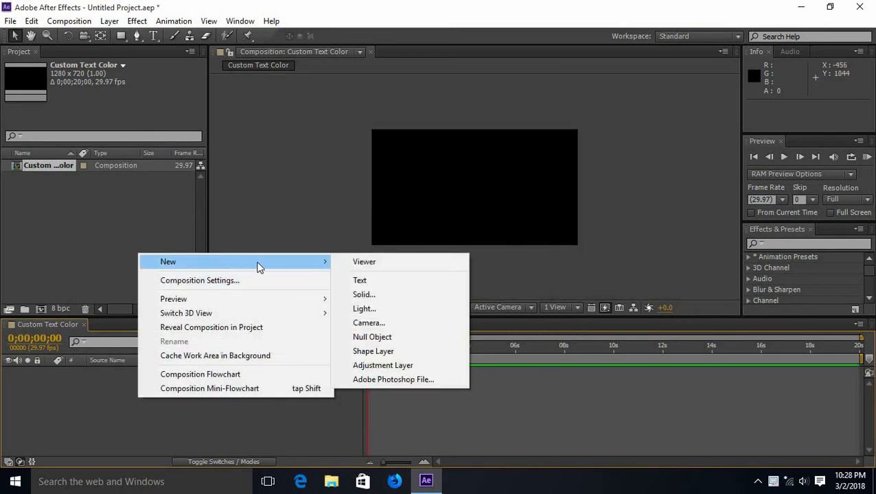
click(404, 297)
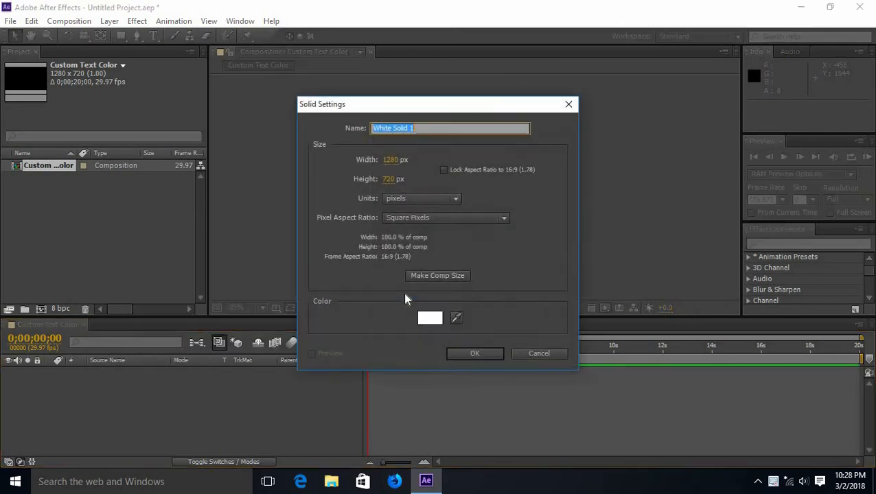
click(495, 353)
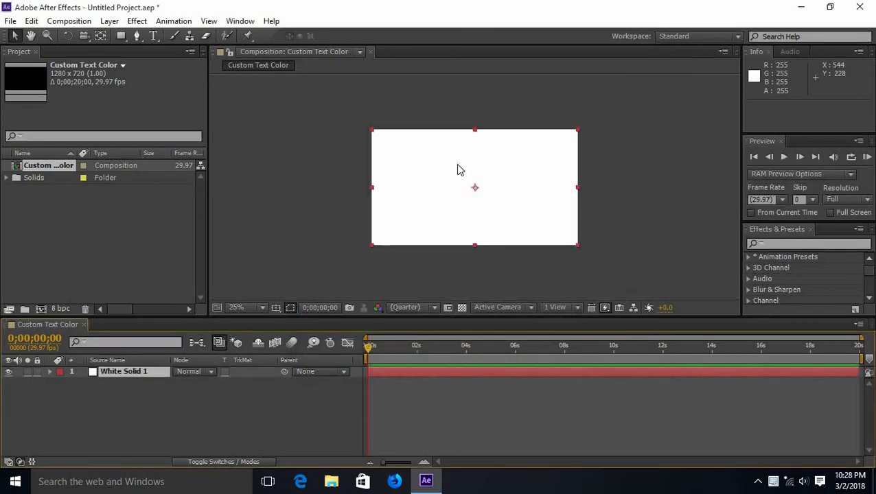
Step: Draw a paragraph text box across the middle of the white solid and set its font to Code Bold
click(154, 35)
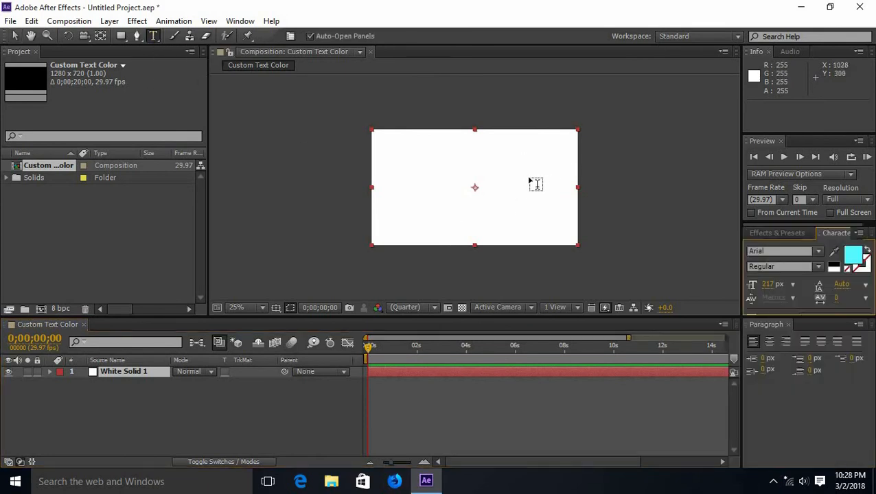
drag(410, 165, 551, 200)
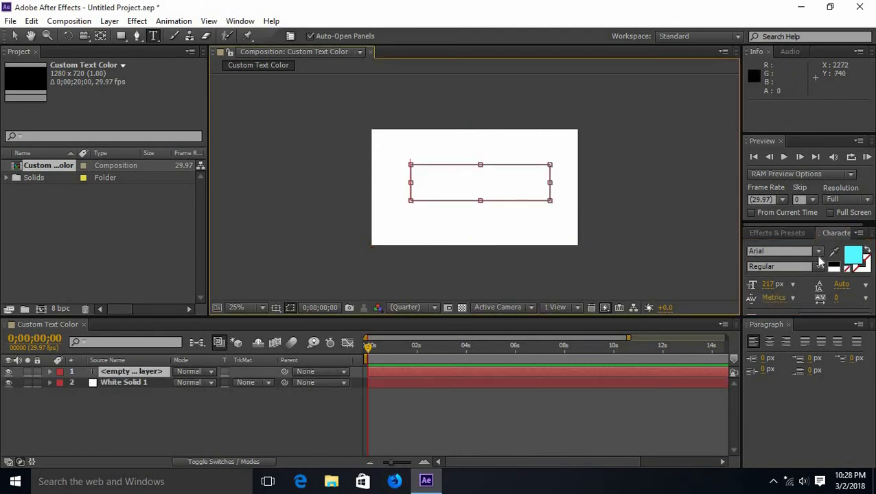
click(779, 251)
text(Calibri)
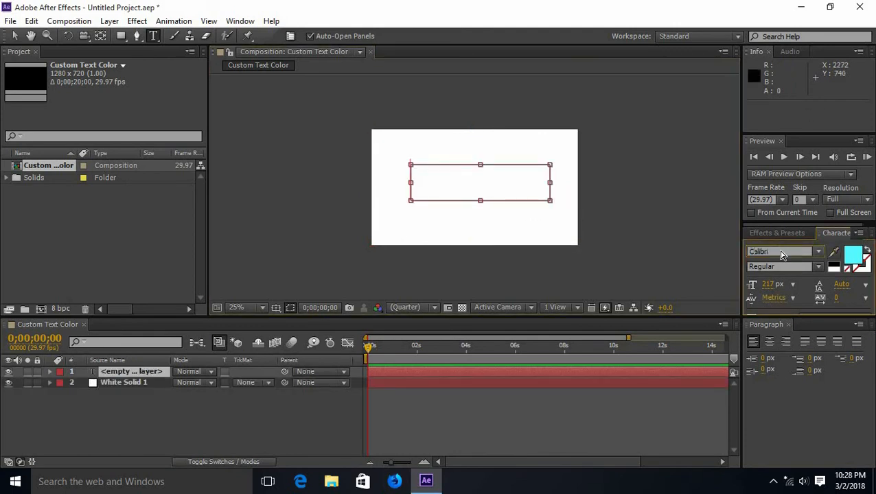
click(434, 178)
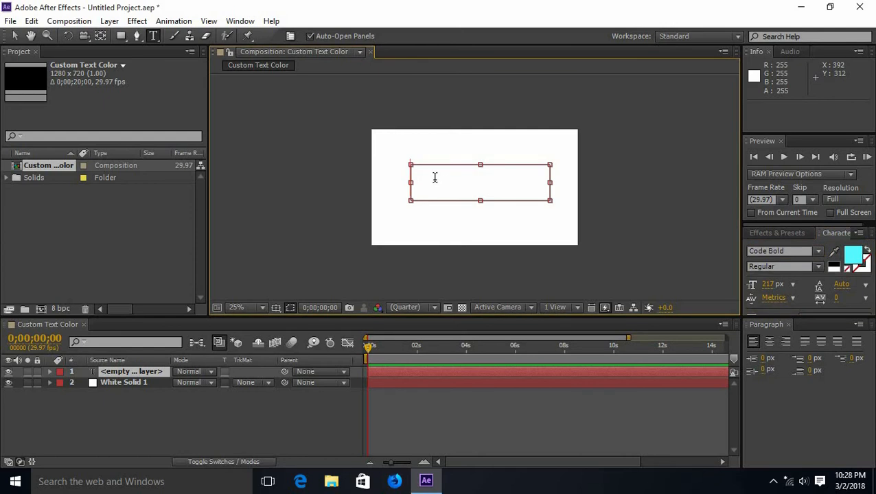
Step: Set the text fill colour to black
click(851, 255)
drag(159, 84, 300, 104)
click(124, 279)
click(404, 119)
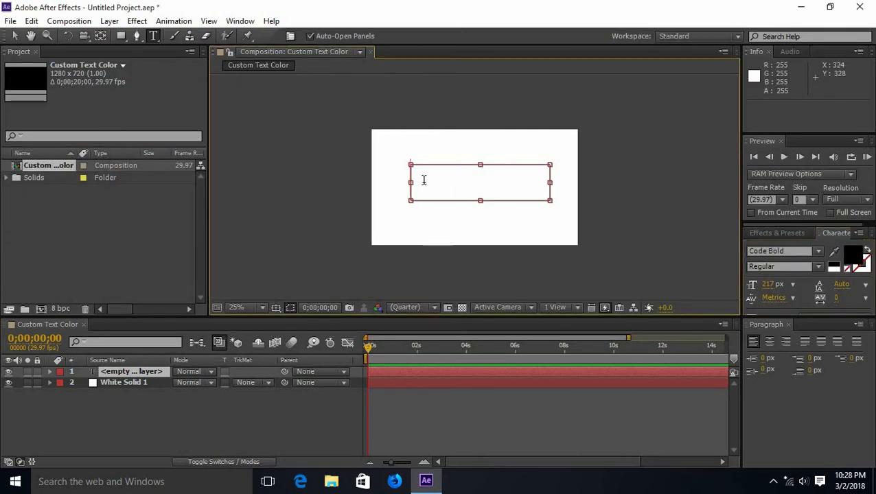
Step: Enter BOROCADE in the text box, widening the box so the word fits on one line
text(BOROCA)
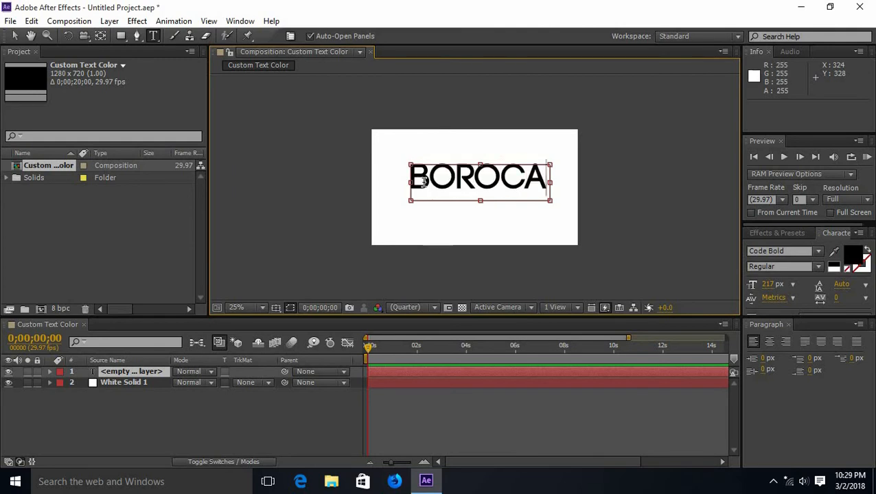
text(D)
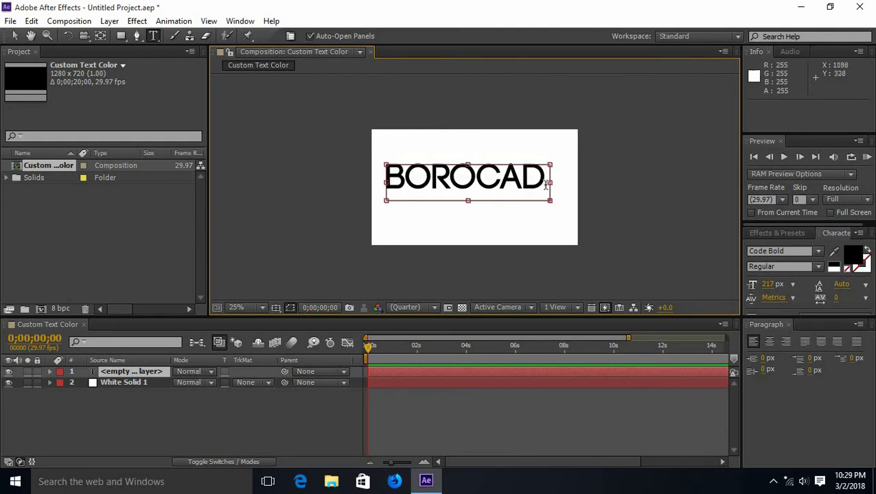
text(E)
Step: Set the BOROCADE text size to 172 px and move the word to the horizontal centre of the frame
drag(567, 182, 356, 195)
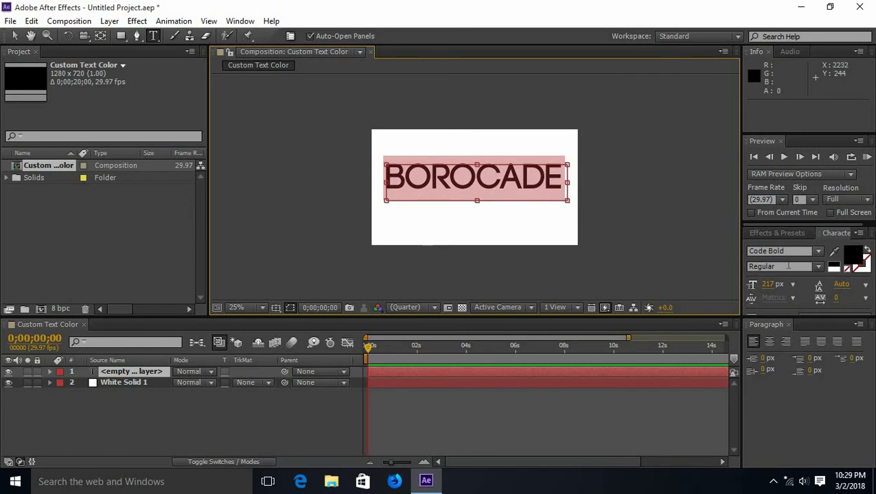
drag(752, 289, 736, 291)
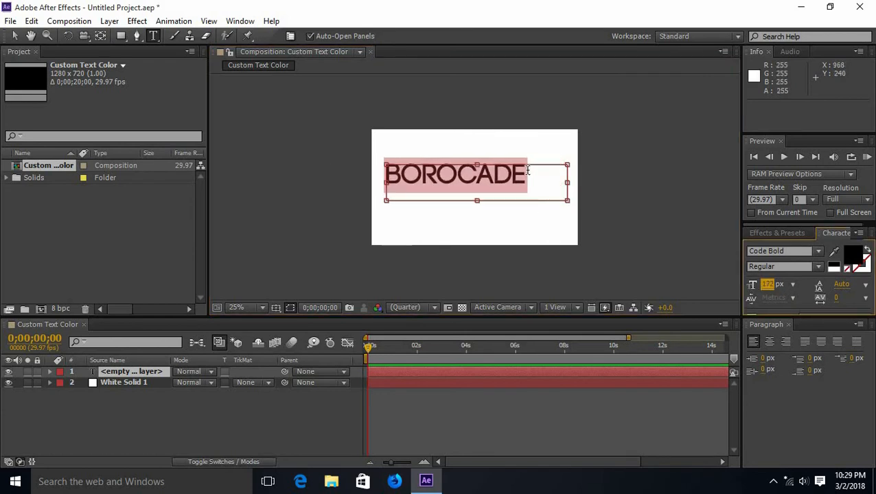
click(537, 169)
drag(532, 232, 551, 239)
click(265, 395)
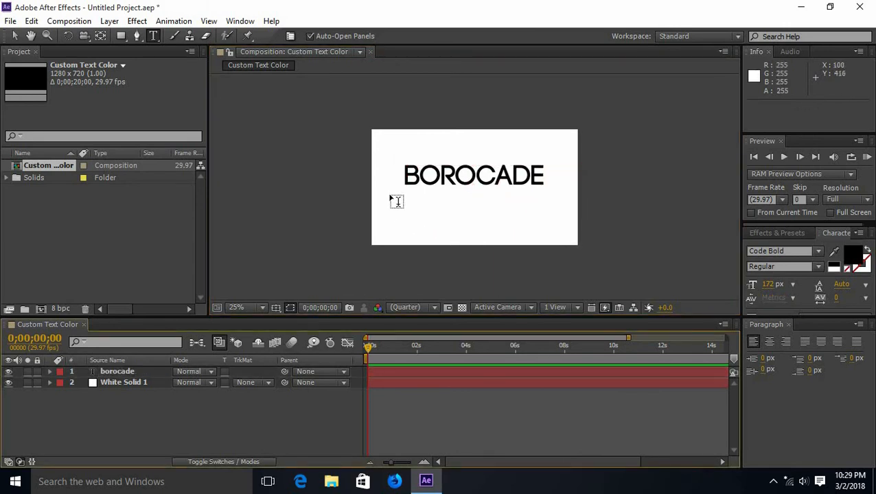
Step: Add a separate text layer reading TV and place it below the right end of BOROCADE
drag(403, 200, 547, 230)
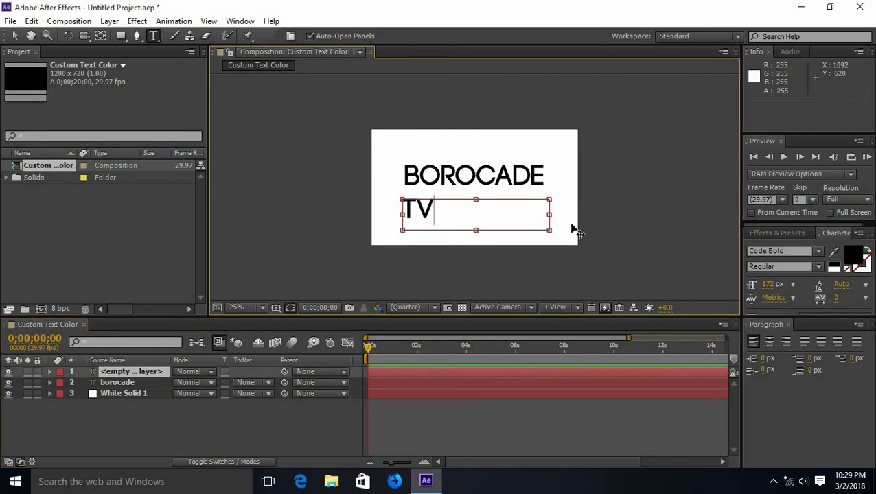
drag(527, 239, 630, 241)
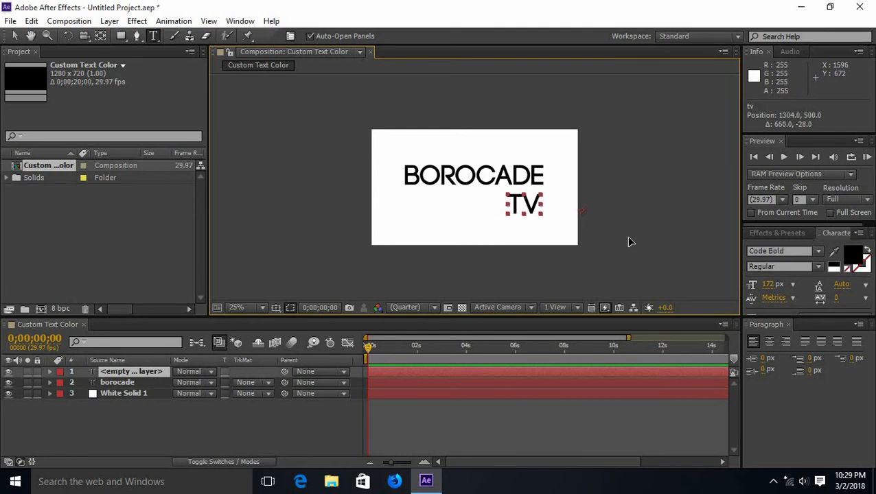
click(15, 36)
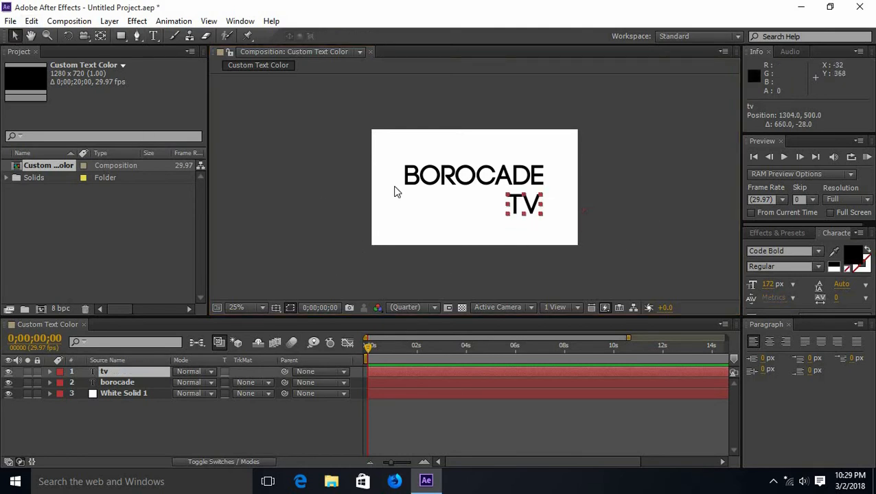
Step: Add another text box below BOROCADE, left of TV, with the font set to Arial, and enter & in it
click(430, 208)
key(period)
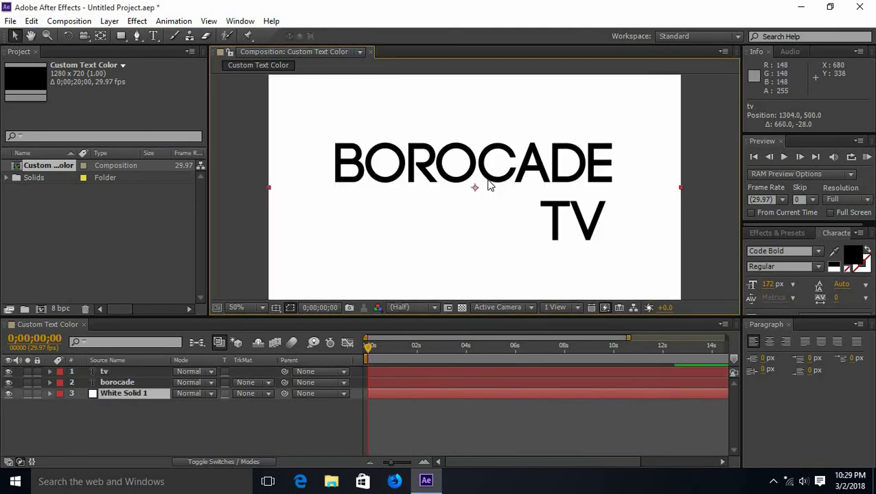
scroll(487, 181, down, 1)
scroll(520, 179, up, 3)
scroll(520, 178, down, 2)
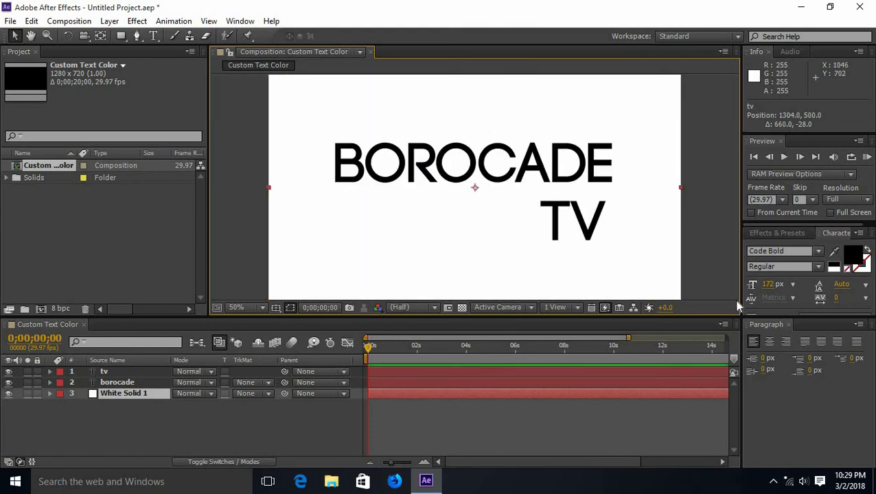
click(226, 429)
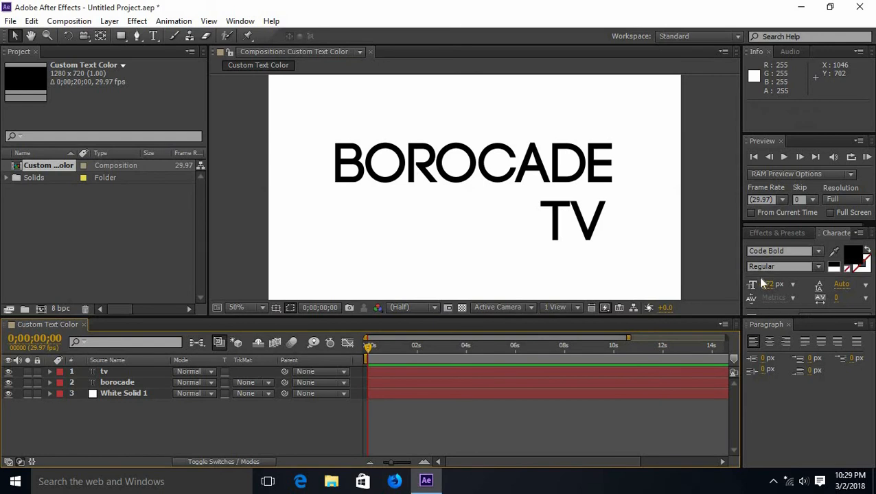
click(154, 37)
drag(342, 202, 527, 285)
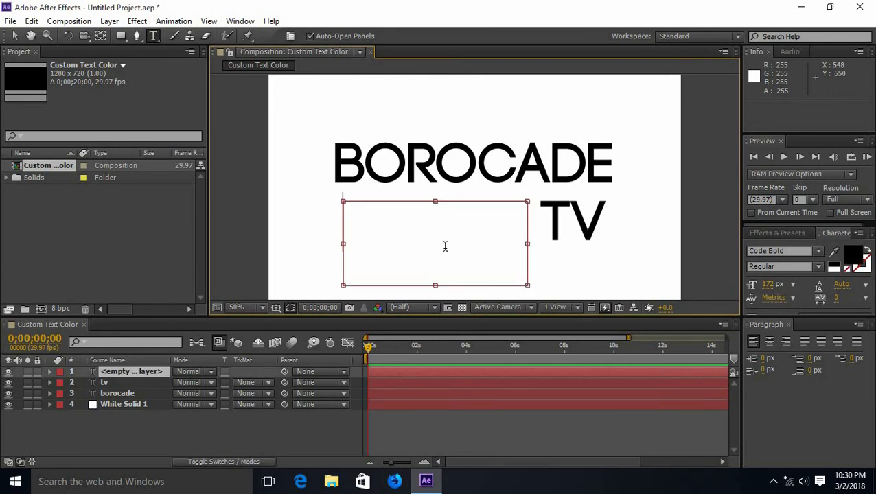
click(796, 252)
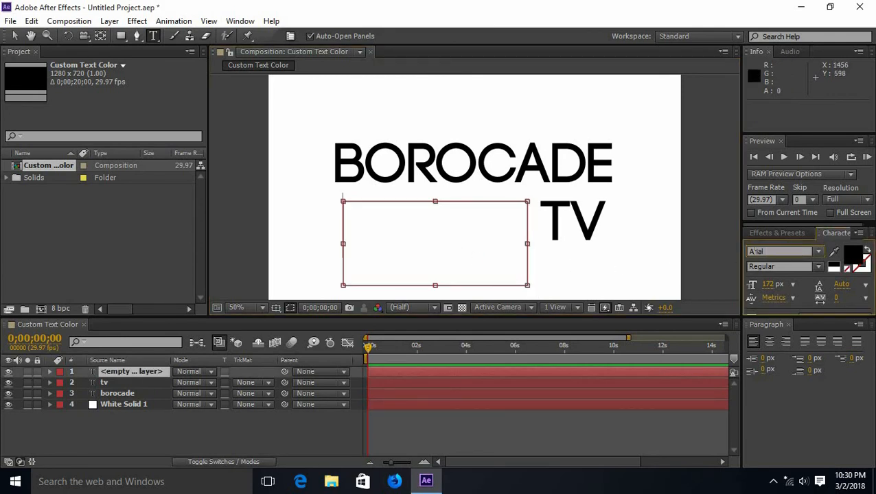
click(476, 248)
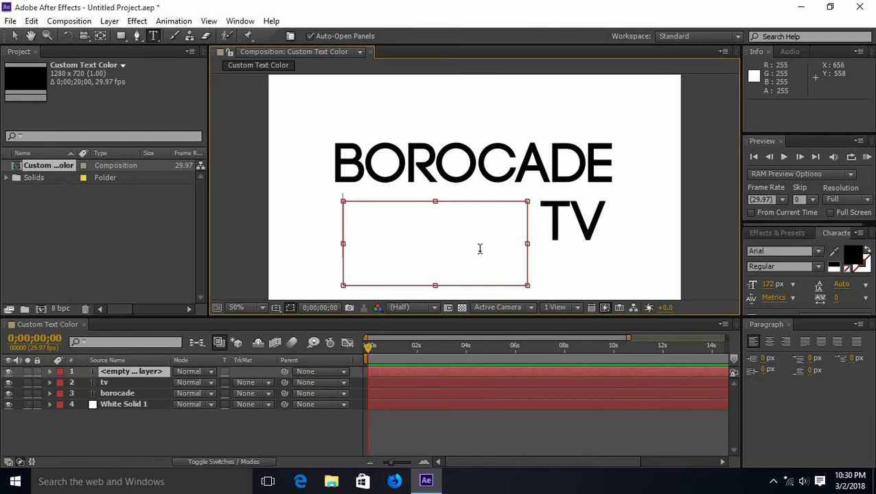
text(&)
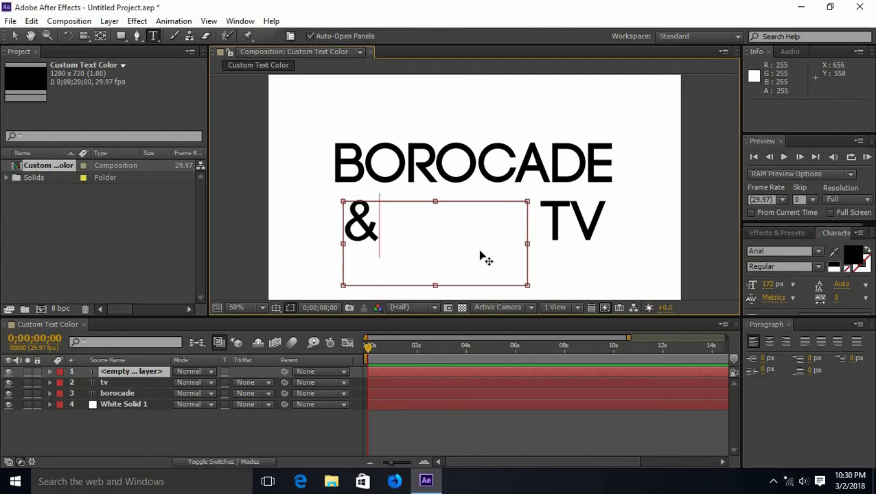
Step: Move the & text to the right below BOROCADE and set its size to 289 px
drag(420, 245, 350, 219)
click(470, 245)
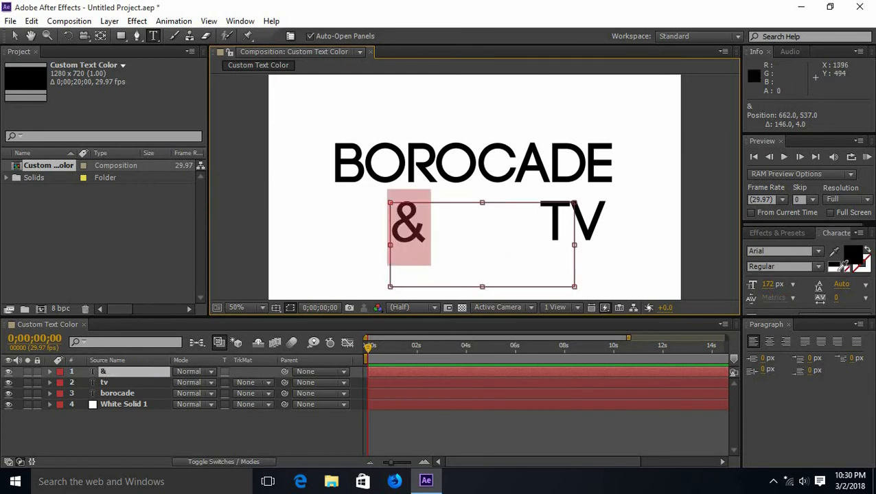
drag(772, 288, 841, 284)
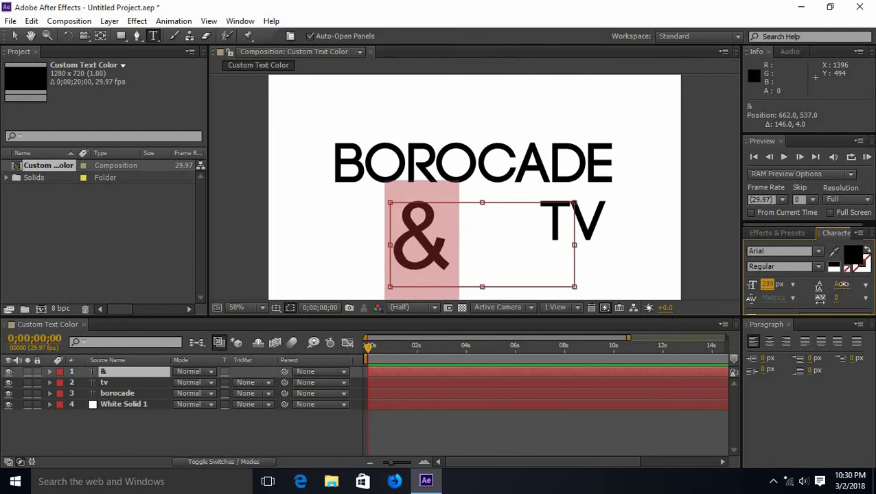
click(327, 423)
click(478, 249)
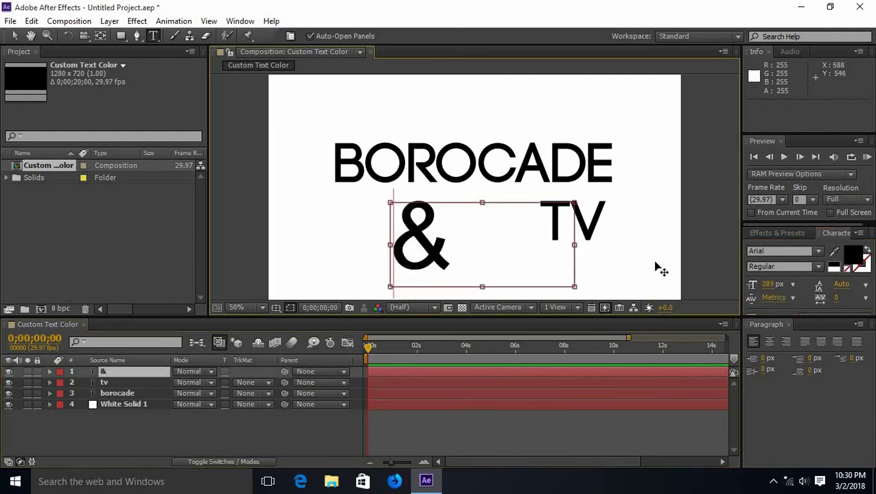
Step: Set the fill colour of the & character to the bright cyan 38FDFF
double_click(461, 244)
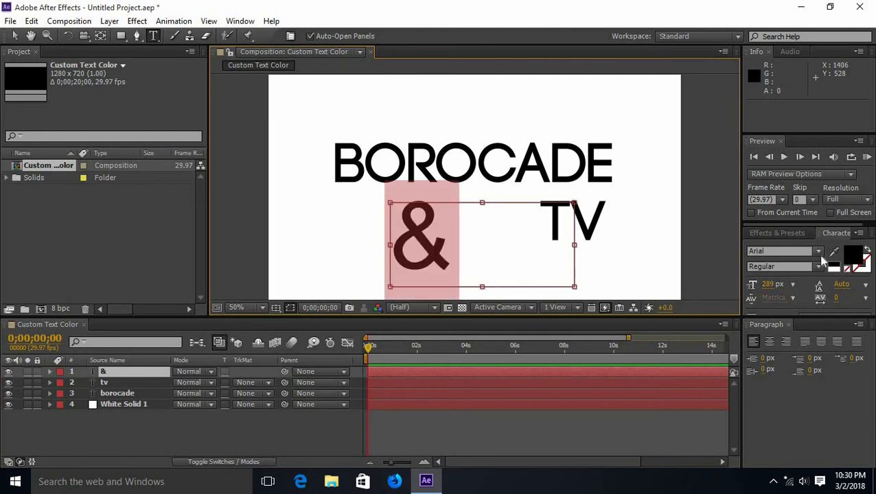
click(852, 254)
click(302, 198)
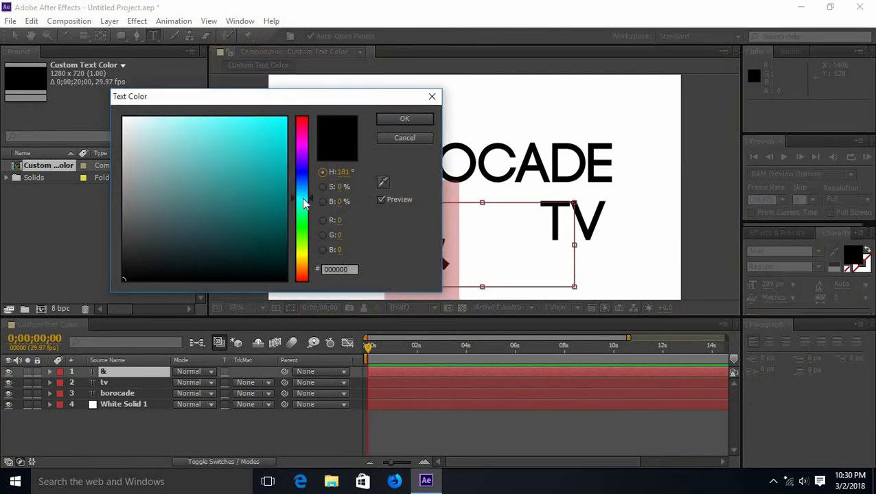
click(258, 116)
mouse_move(257, 102)
mouse_down()
mouse_move(185, 88)
mouse_move(168, 96)
mouse_move(164, 122)
mouse_move(153, 112)
mouse_up()
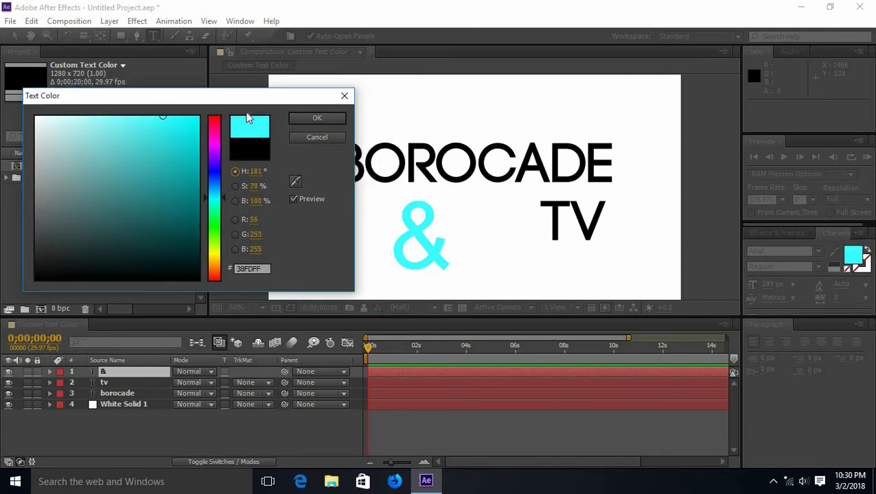
click(316, 118)
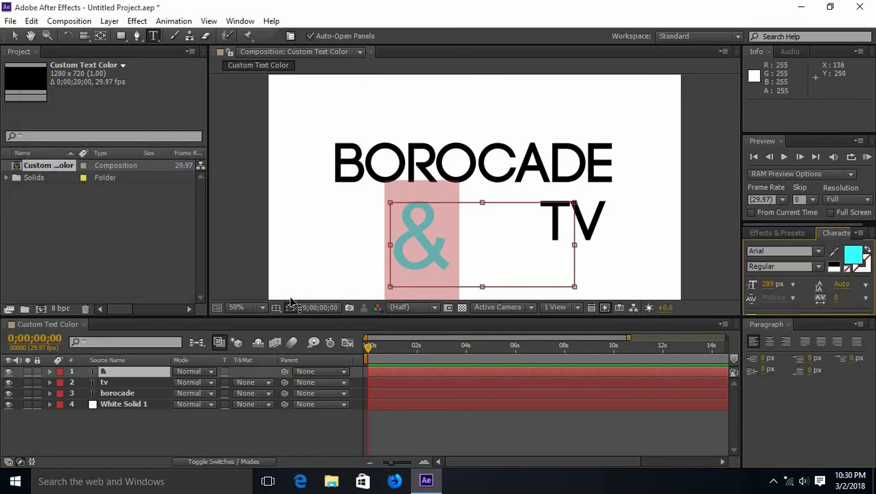
click(182, 416)
click(425, 248)
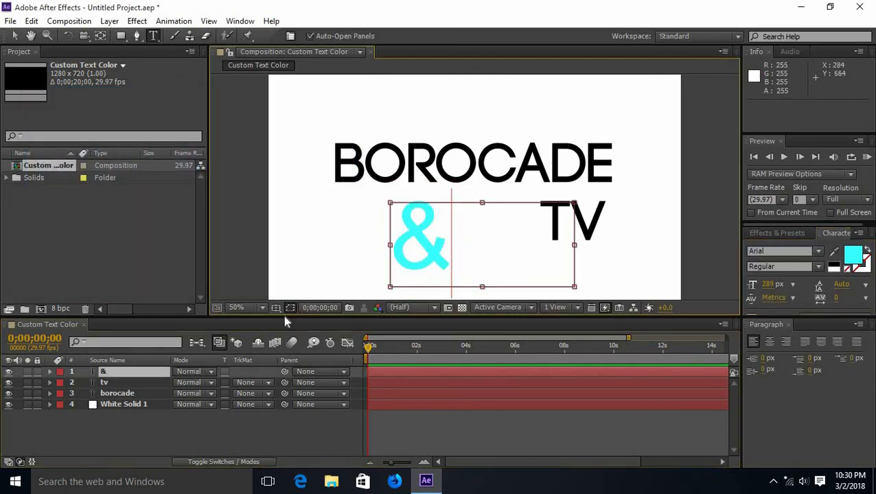
Step: Duplicate the cyan & text layer three times so there are four & layers
click(12, 37)
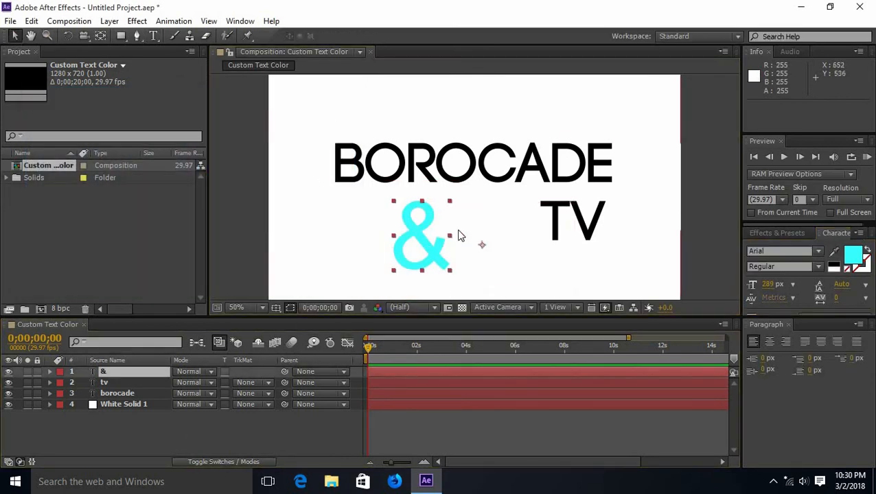
click(129, 372)
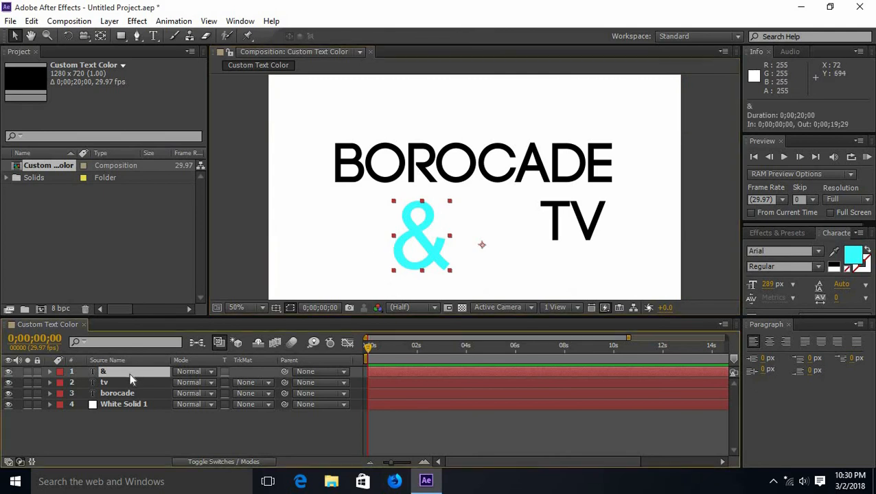
key(ctrl+d)
key(ctrl+d)
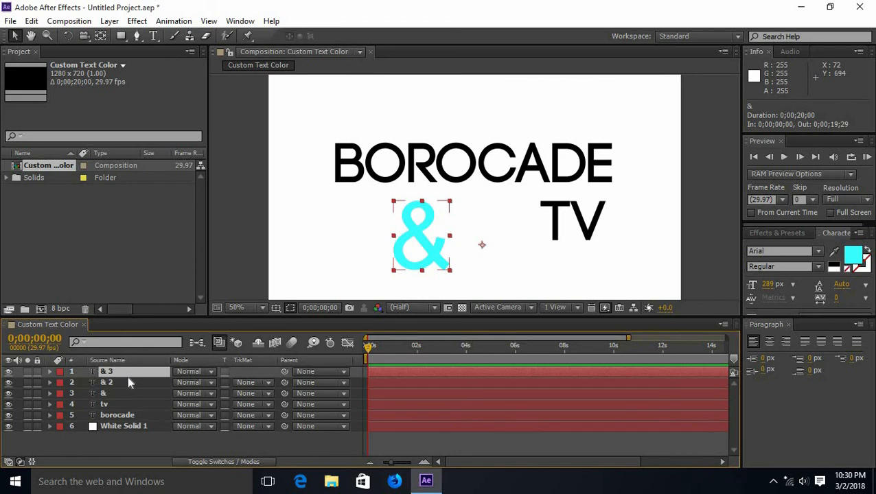
key(ctrl+d)
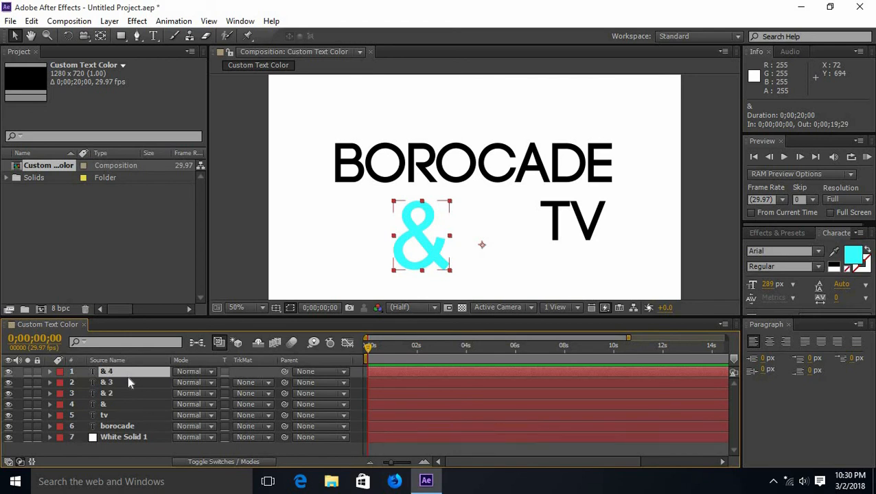
click(185, 451)
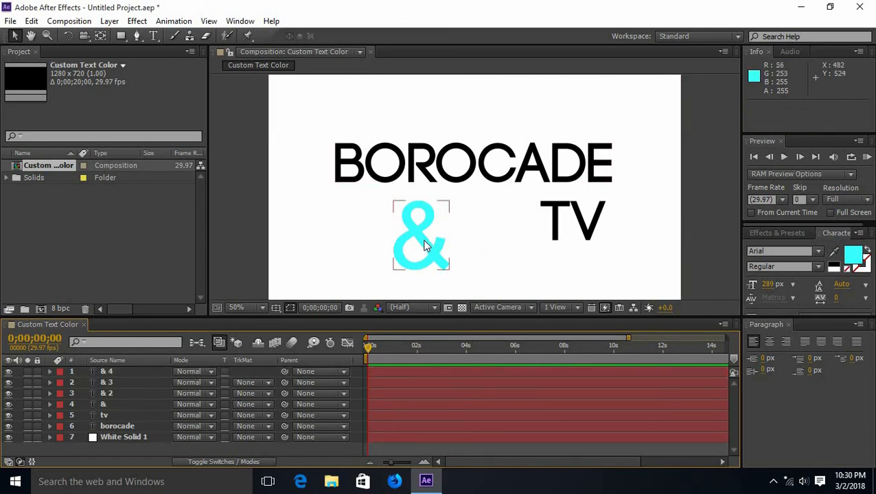
Step: Move the three & copies up onto BOROCADE, spreading them over the O, the middle letters and the D
click(106, 372)
drag(413, 233, 361, 151)
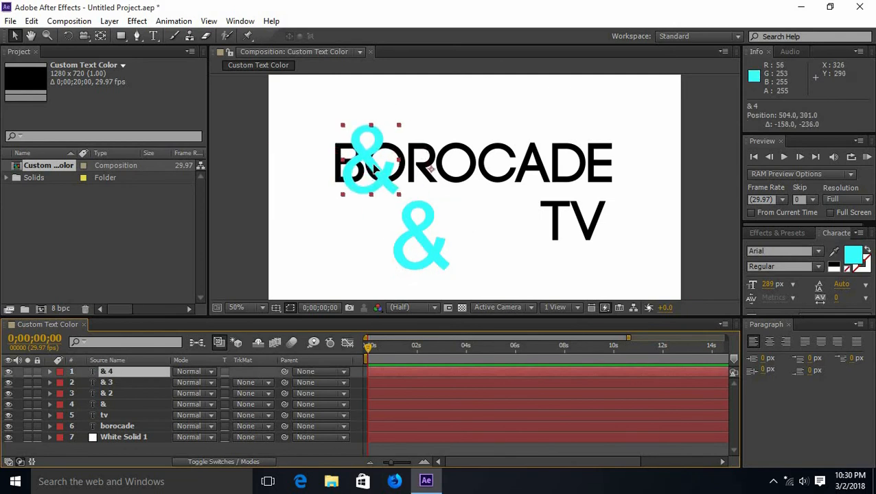
click(430, 246)
drag(430, 245, 471, 175)
drag(382, 173, 395, 175)
click(423, 236)
drag(423, 243, 568, 174)
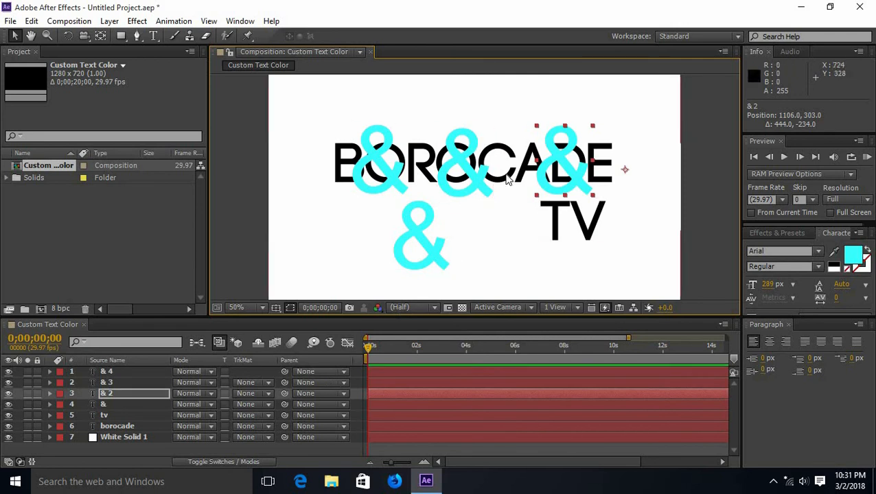
Step: Fine-tune the & copies on BOROCADE and move the original & onto TV, with the & text sized 306 px
drag(475, 175, 483, 176)
drag(398, 181, 400, 184)
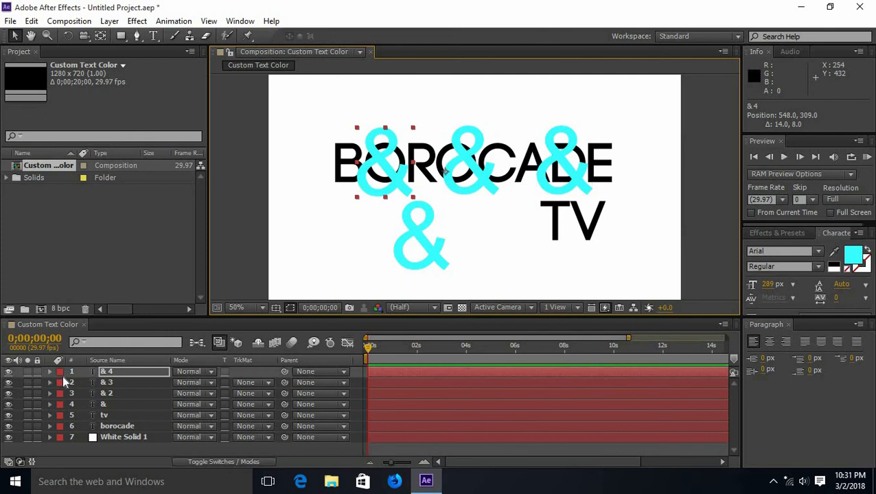
drag(425, 242, 581, 234)
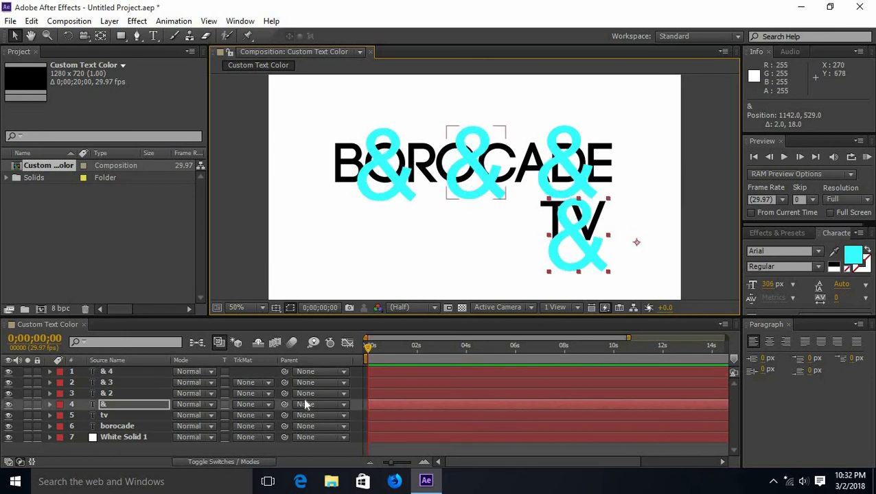
click(232, 220)
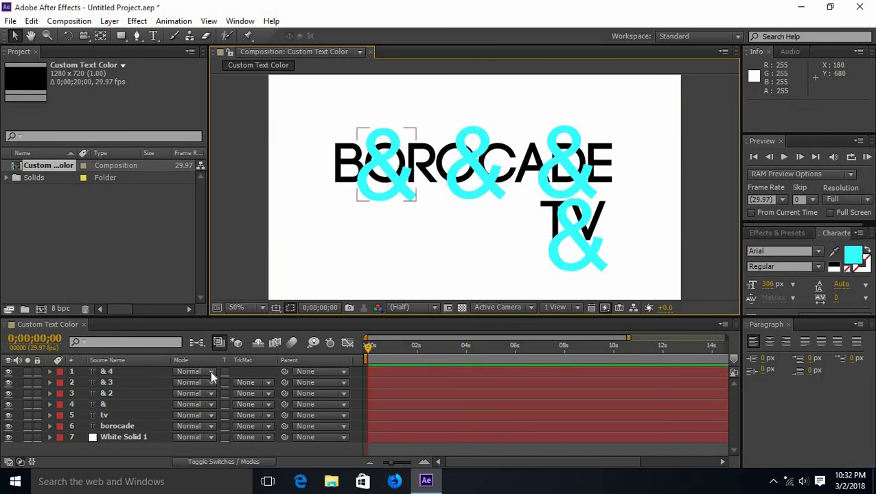
Step: Pre-compose all four & layers into a new composition named add, moving all attributes into it
click(117, 370)
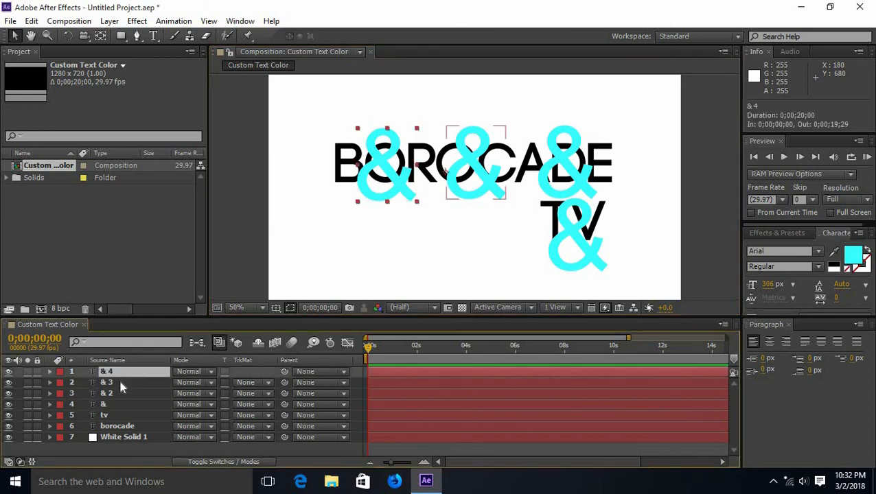
ctrl+click(120, 382)
ctrl+click(124, 393)
ctrl+click(120, 404)
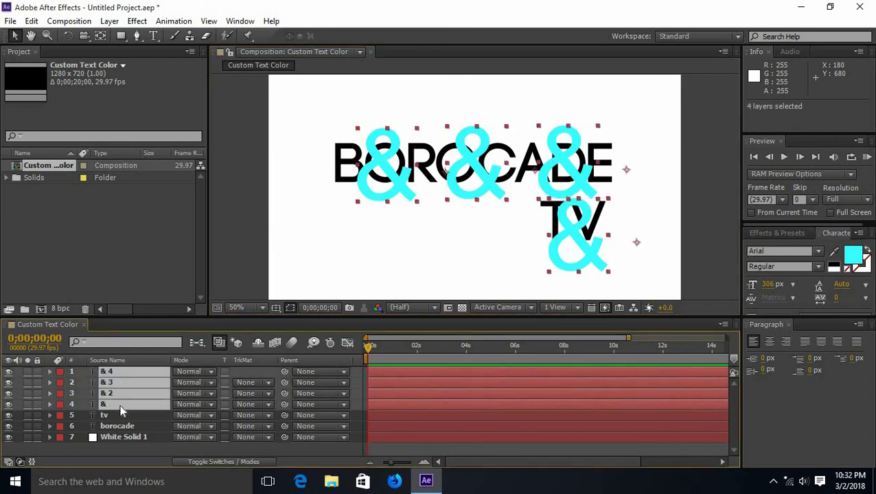
right_click(127, 385)
click(234, 388)
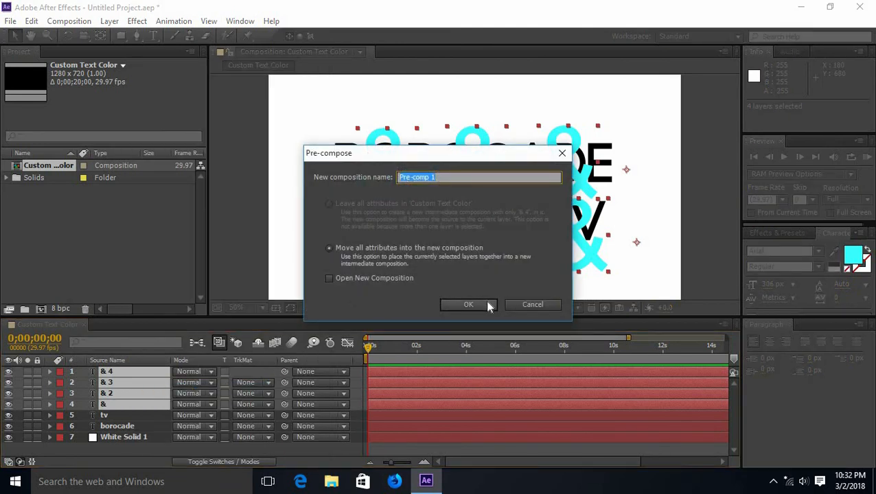
text(add)
click(491, 309)
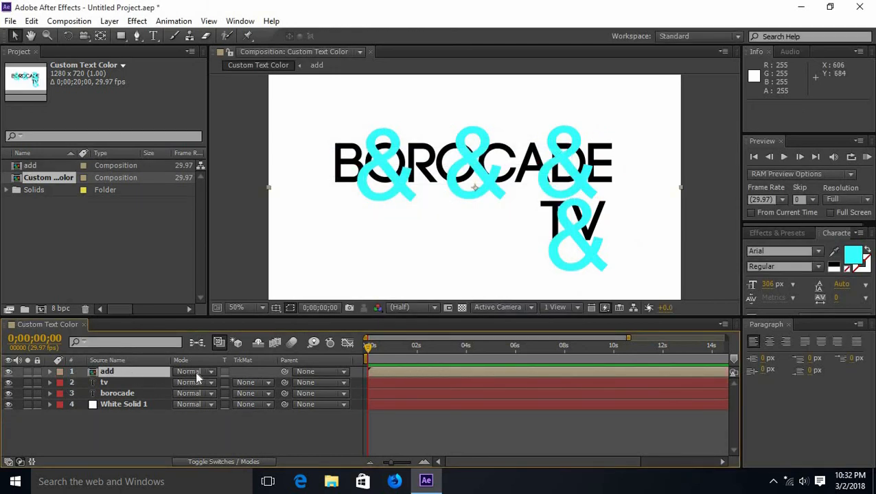
Step: Set the blending mode of the add layer to Add
click(224, 462)
click(223, 462)
click(224, 462)
click(224, 462)
click(207, 371)
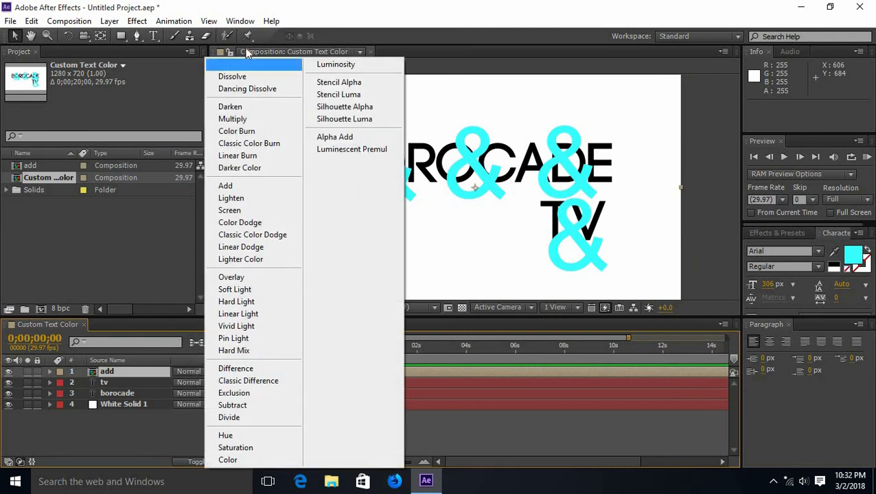
click(253, 186)
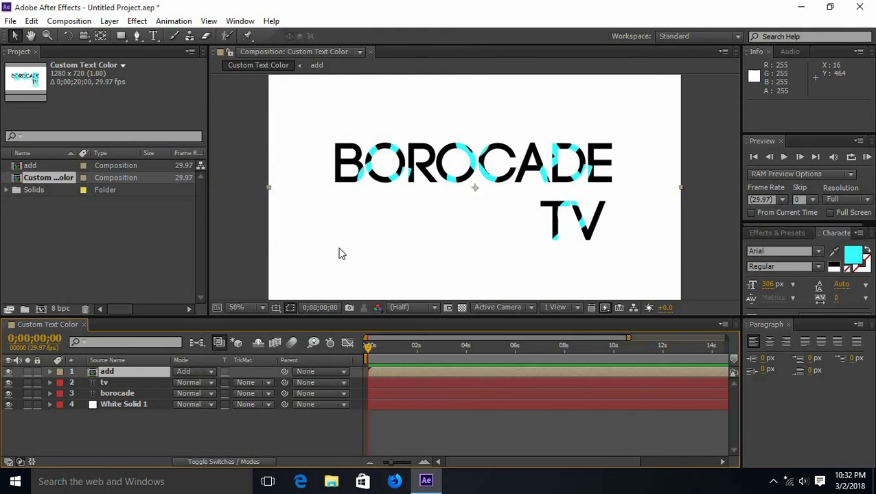
Step: Shift the add layer slightly right and down to change where the cyan falls on the letters
click(201, 430)
click(123, 372)
mouse_move(481, 185)
mouse_down()
mouse_move(473, 195)
mouse_move(486, 188)
mouse_move(483, 193)
mouse_up()
click(259, 437)
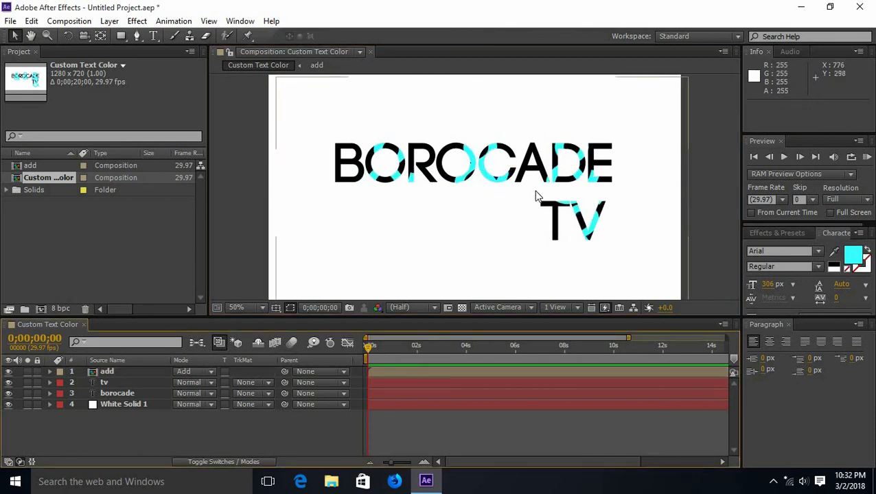